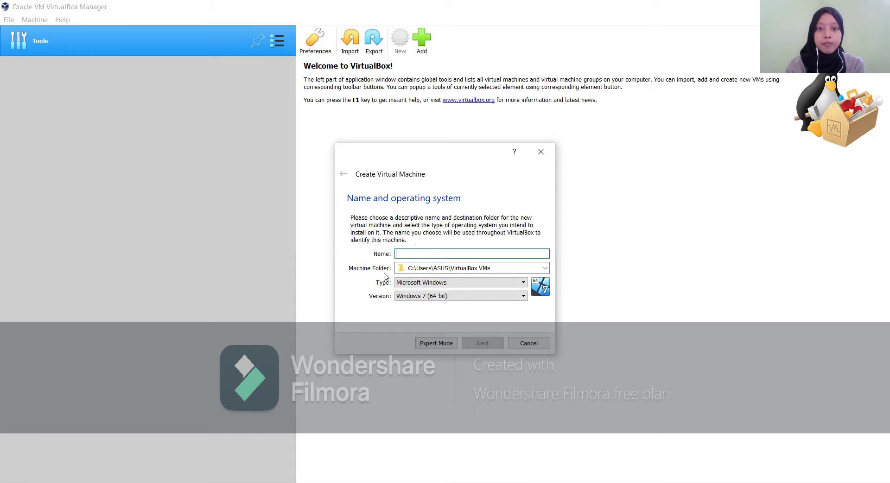
Name the new virtual machine Linux so its type becomes Linux and its version Linux 2.6 / 3.x / 4.x (64-bit)
{"action": "left_click", "coordinate": [468, 283]}
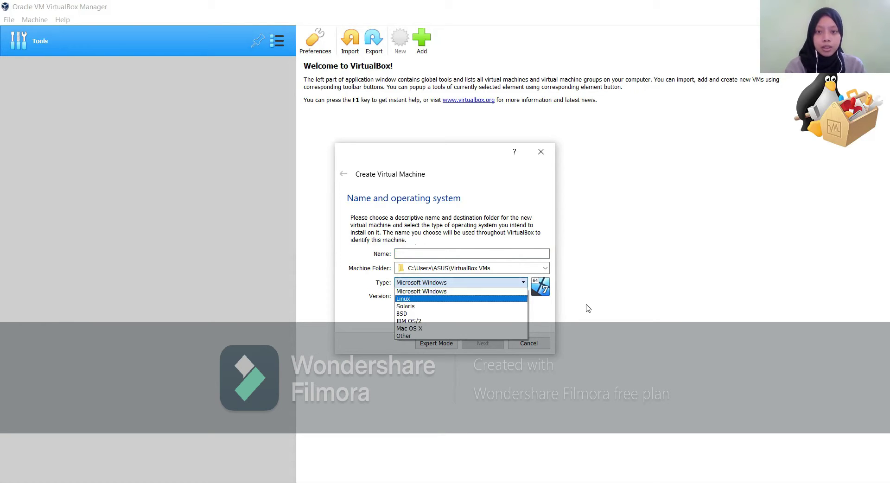
{"action": "key", "text": "Escape"}
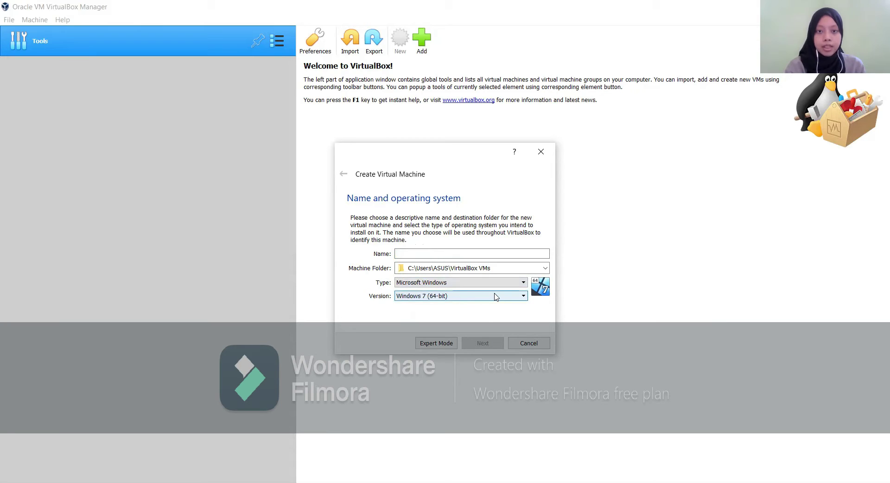
{"action": "left_click", "coordinate": [450, 254]}
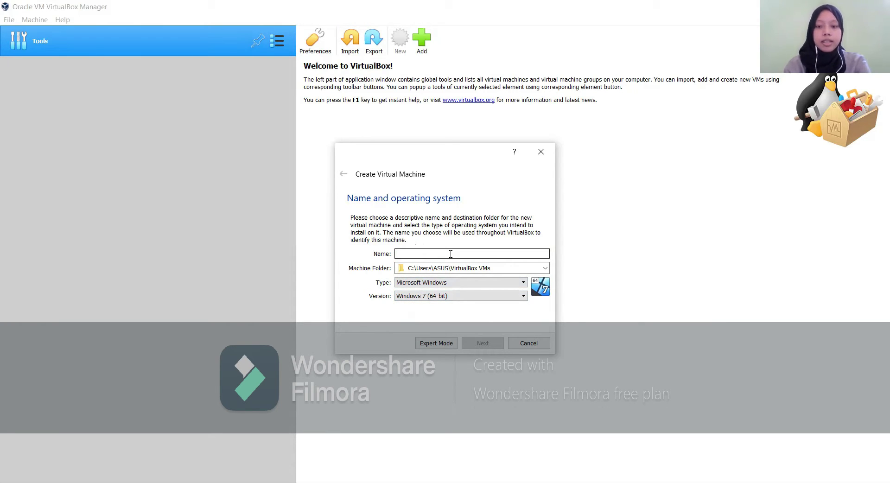
{"action": "type", "text": "L"}
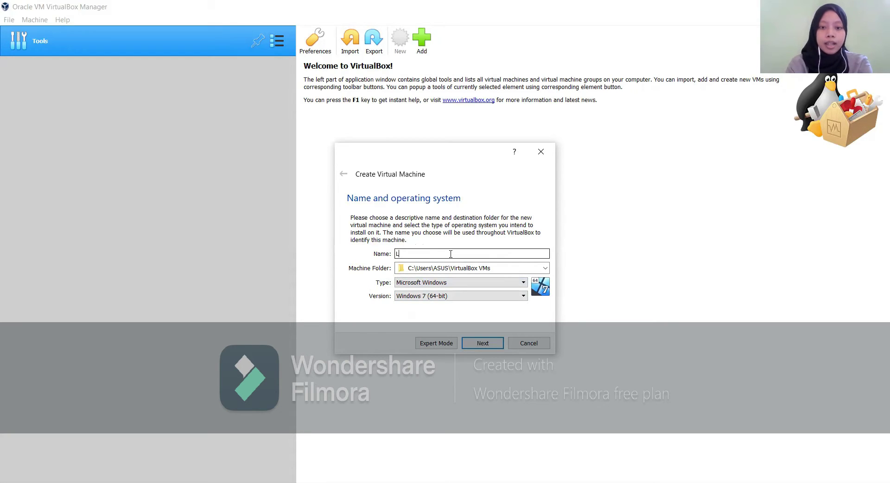
{"action": "type", "text": "inux"}
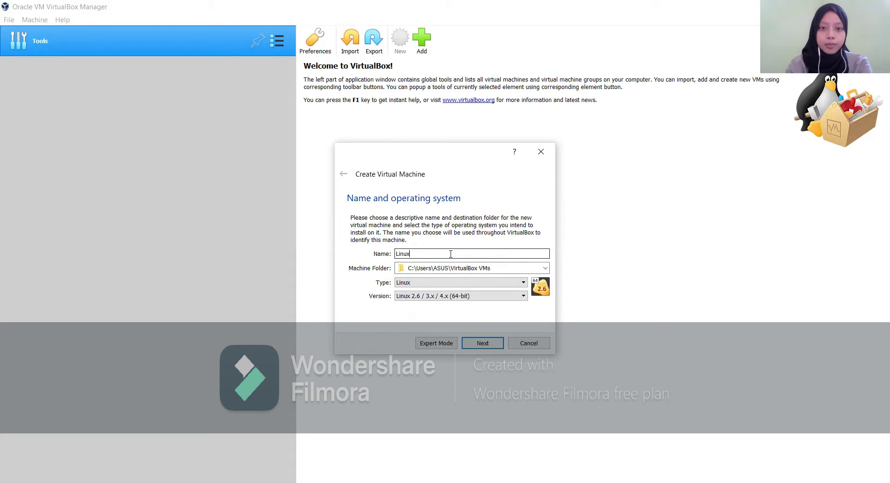
Try to continue with VirtualBox VMs\Linux\Linux\Linux as the machine folder and version Linux 2.6 / 3.x / 4.x (64-bit)
{"action": "left_click", "coordinate": [545, 268]}
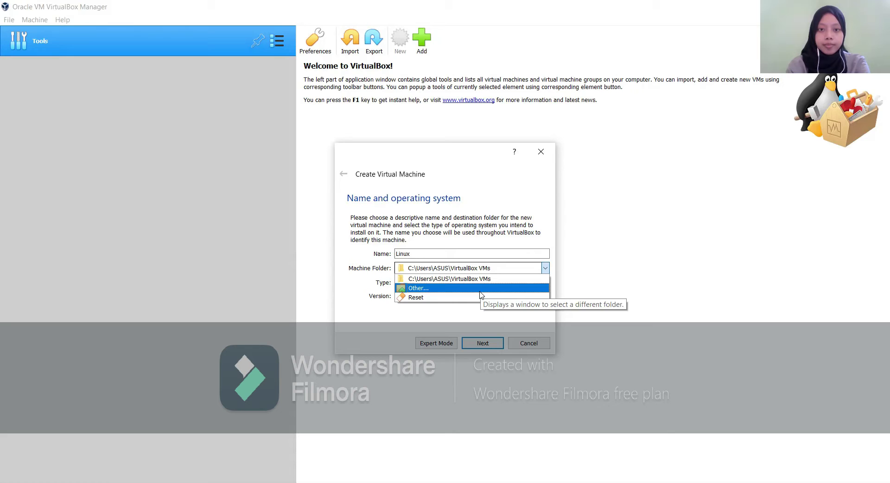
{"action": "left_click", "coordinate": [481, 295]}
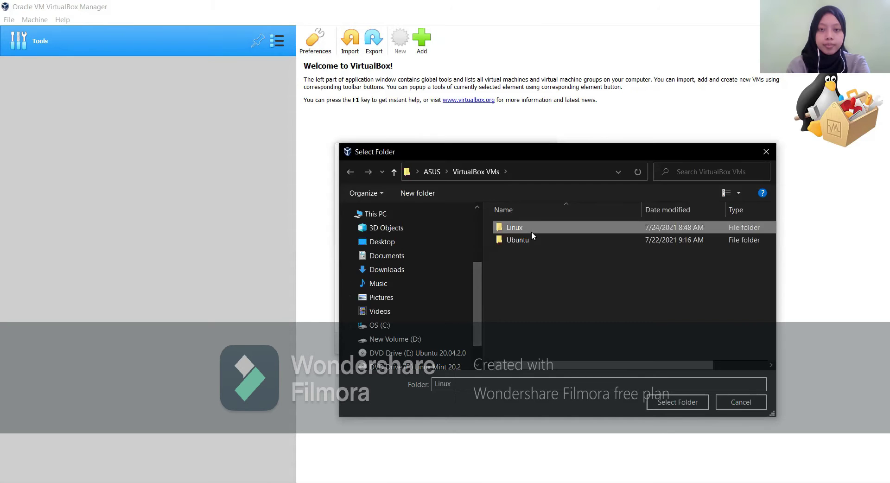
{"action": "double_click", "coordinate": [531, 232]}
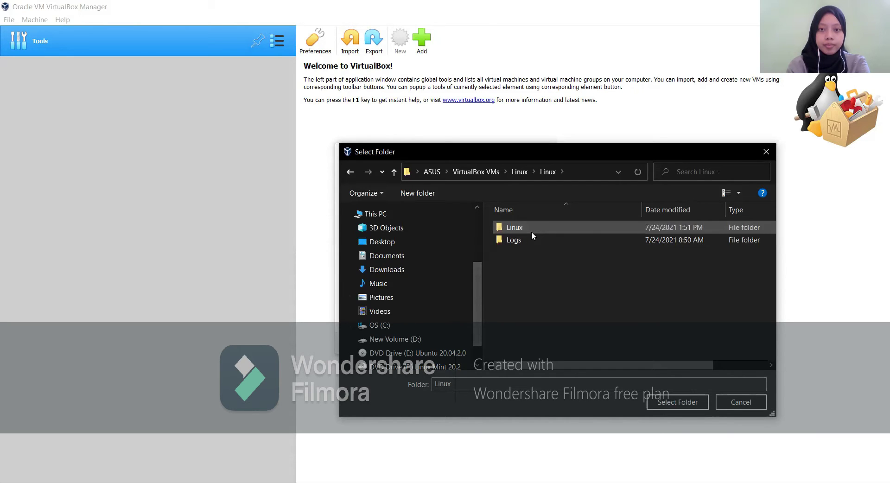
{"action": "double_click", "coordinate": [532, 232]}
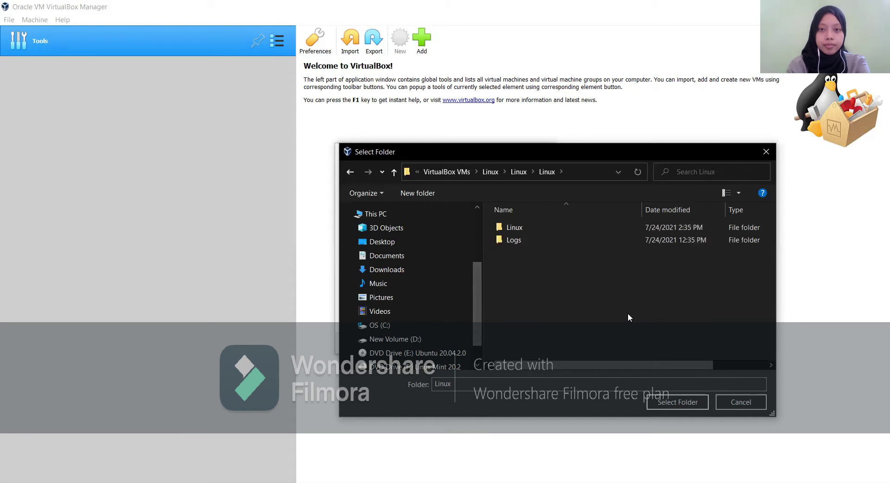
{"action": "left_click", "coordinate": [675, 408]}
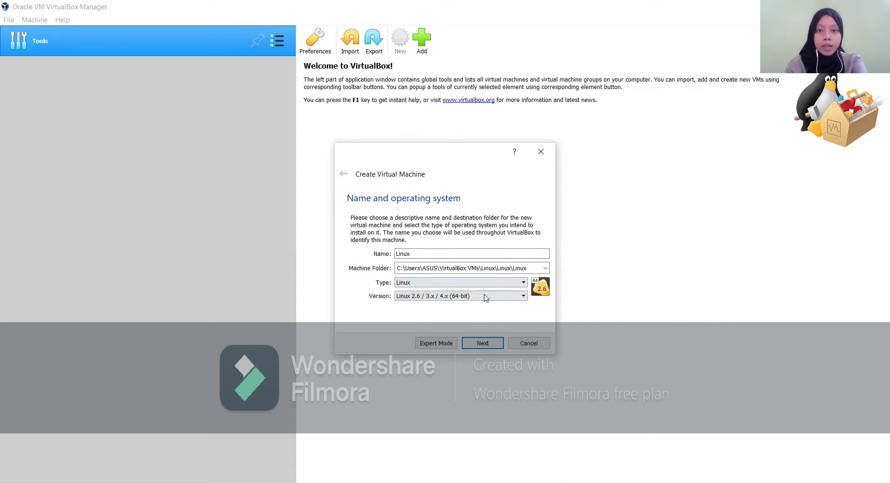
{"action": "left_click", "coordinate": [432, 296]}
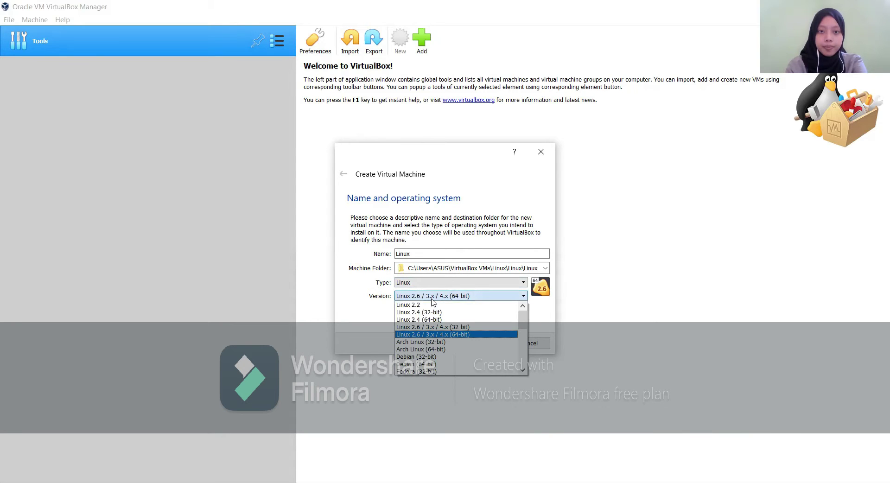
{"action": "left_click", "coordinate": [431, 300]}
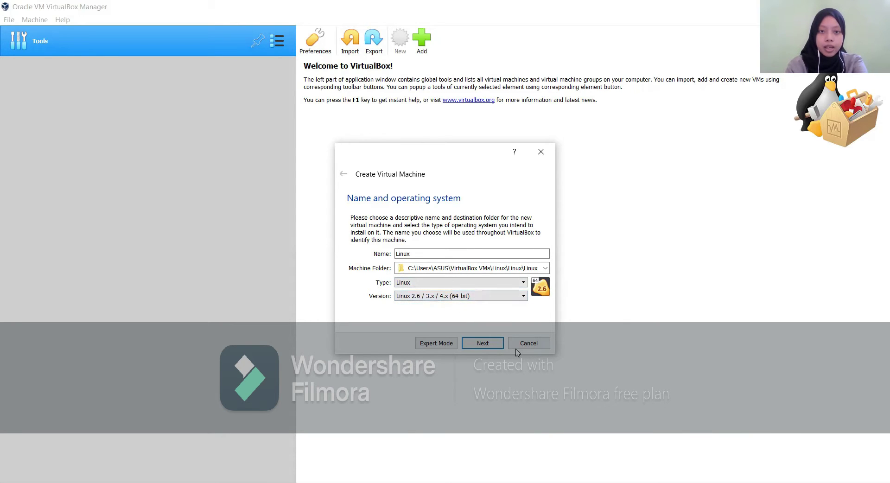
{"action": "left_click", "coordinate": [483, 350]}
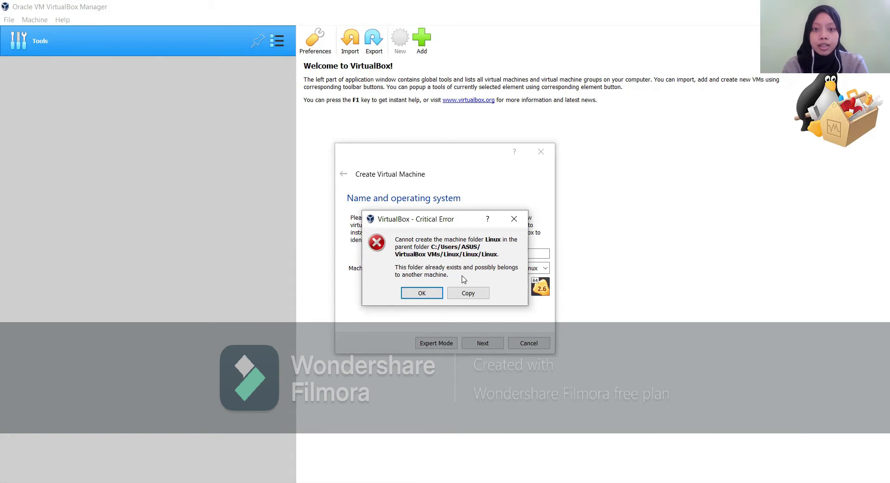
{"action": "left_click", "coordinate": [437, 292]}
Reset the machine folder, set it to VirtualBox VMs\Linux\Linux\Linux\Linux, and continue to the memory size settings
{"action": "left_click", "coordinate": [546, 271]}
{"action": "left_click", "coordinate": [511, 300]}
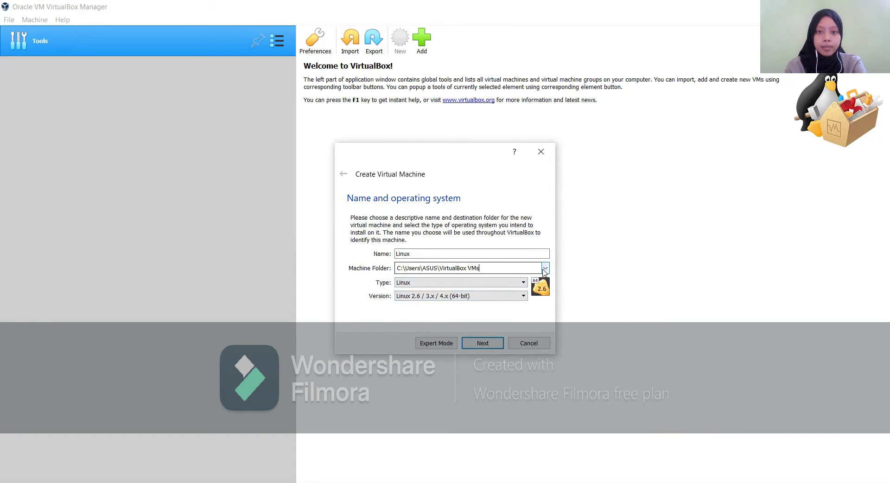
{"action": "left_click", "coordinate": [545, 268]}
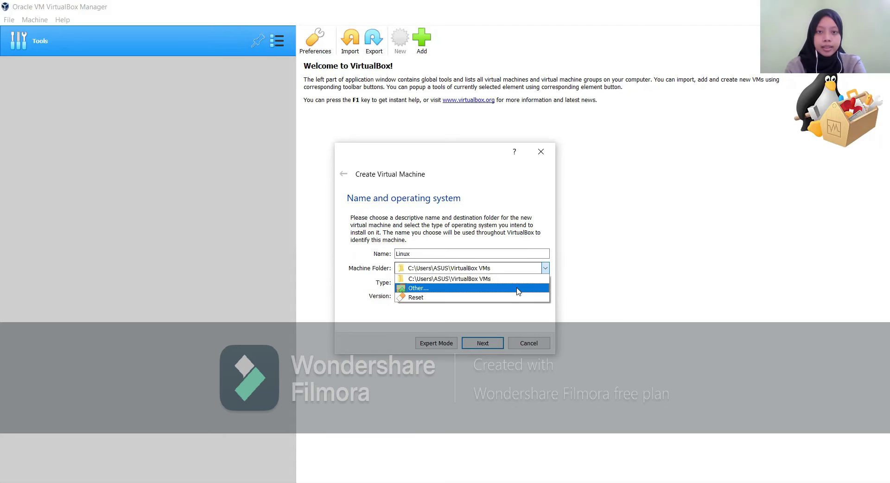
{"action": "left_click", "coordinate": [516, 288]}
{"action": "double_click", "coordinate": [534, 225]}
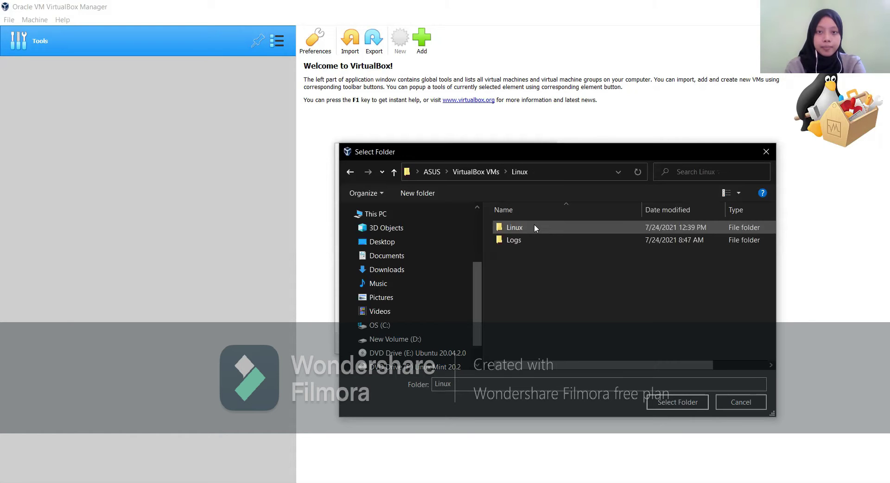
{"action": "double_click", "coordinate": [534, 226]}
{"action": "double_click", "coordinate": [535, 226]}
{"action": "left_click", "coordinate": [535, 226]}
{"action": "double_click", "coordinate": [534, 225]}
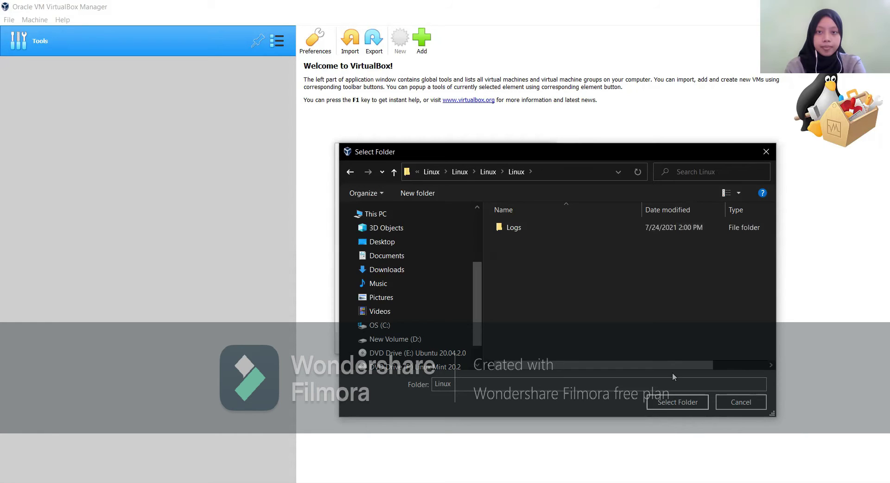
{"action": "left_click", "coordinate": [678, 405]}
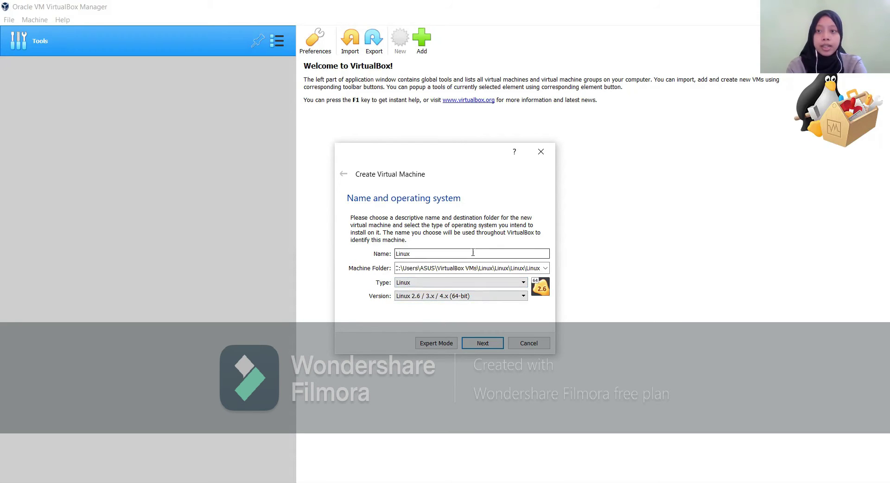
{"action": "left_click", "coordinate": [484, 346]}
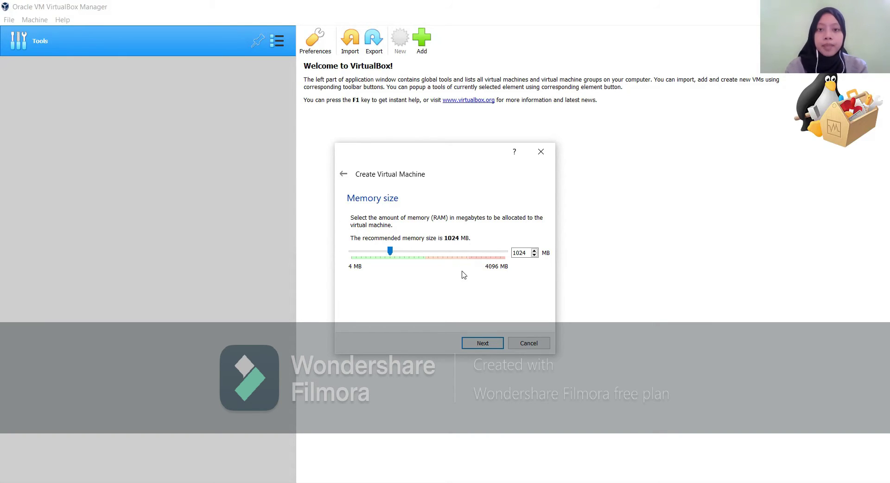
Allocate 1024 MB of memory and create a new fixed-size VDI virtual hard disk of 8.00 GB for the machine
{"action": "left_click", "coordinate": [481, 347]}
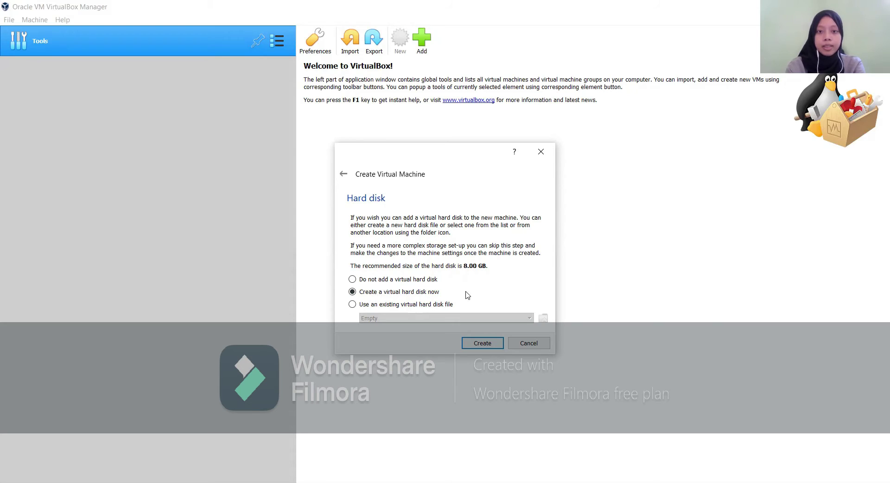
{"action": "left_click", "coordinate": [479, 344]}
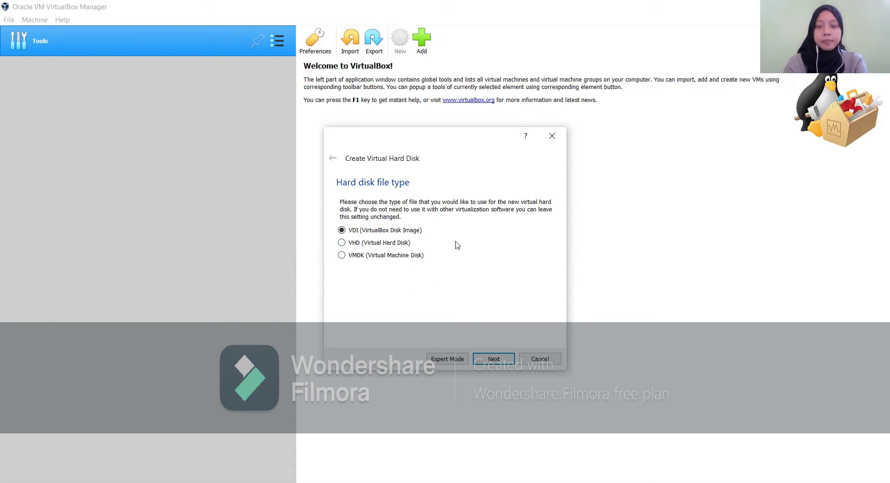
{"action": "left_click", "coordinate": [494, 359]}
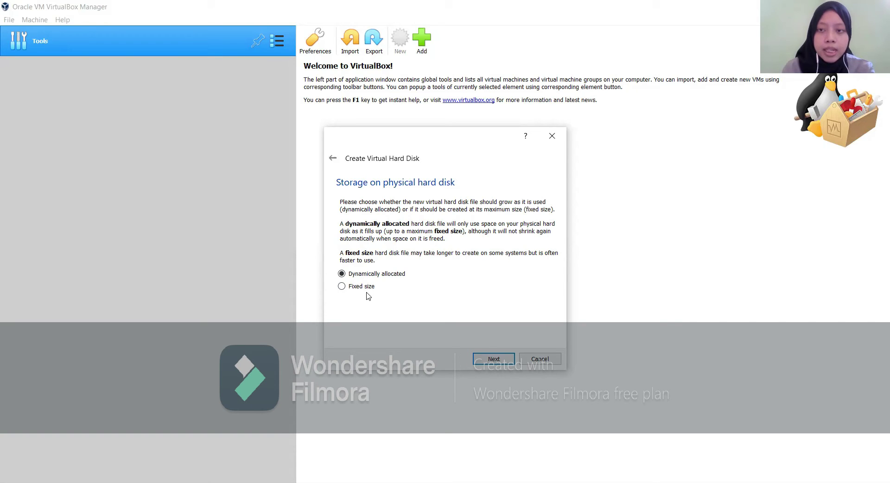
{"action": "left_click", "coordinate": [342, 287]}
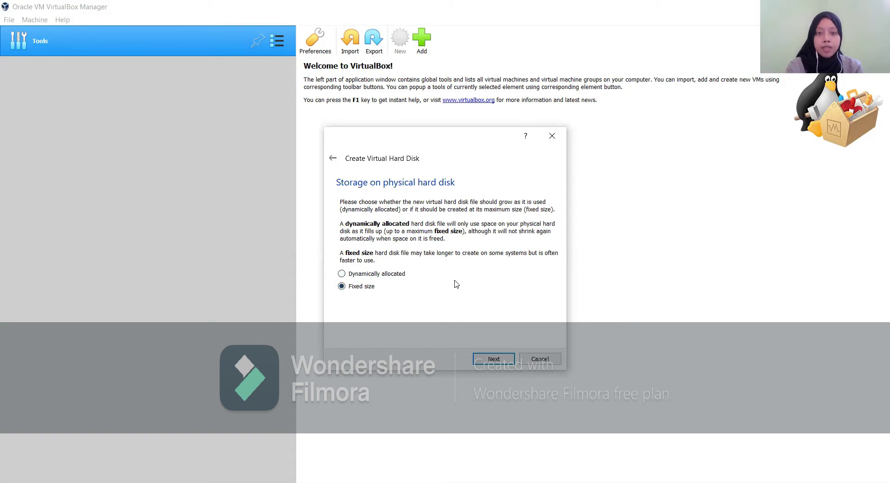
{"action": "left_click", "coordinate": [494, 362]}
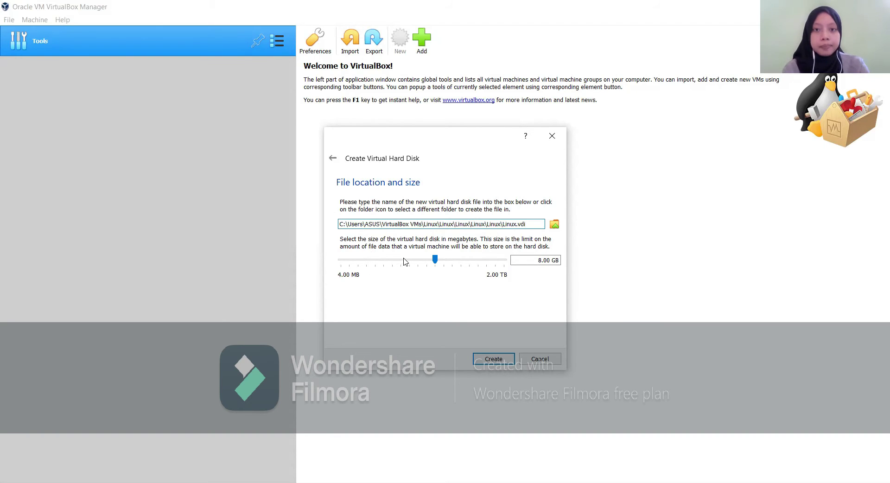
{"action": "mouse_move", "coordinate": [403, 261]}
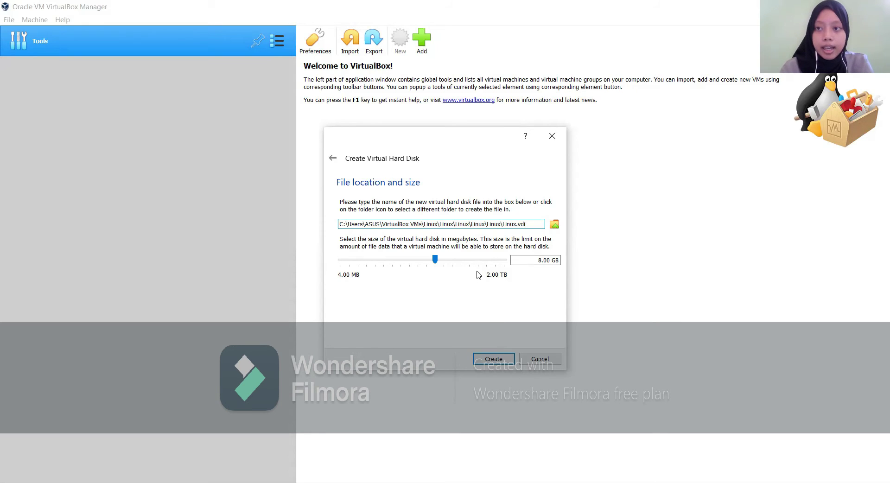
{"action": "left_click", "coordinate": [494, 360]}
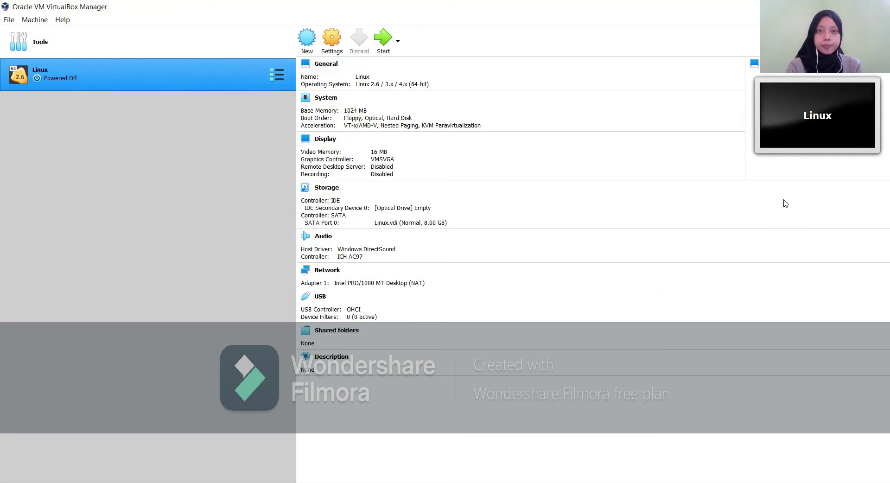
Start the Linux virtual machine with Host Drive 'F:' as the start-up disk and maximize its window
{"action": "left_click", "coordinate": [382, 50]}
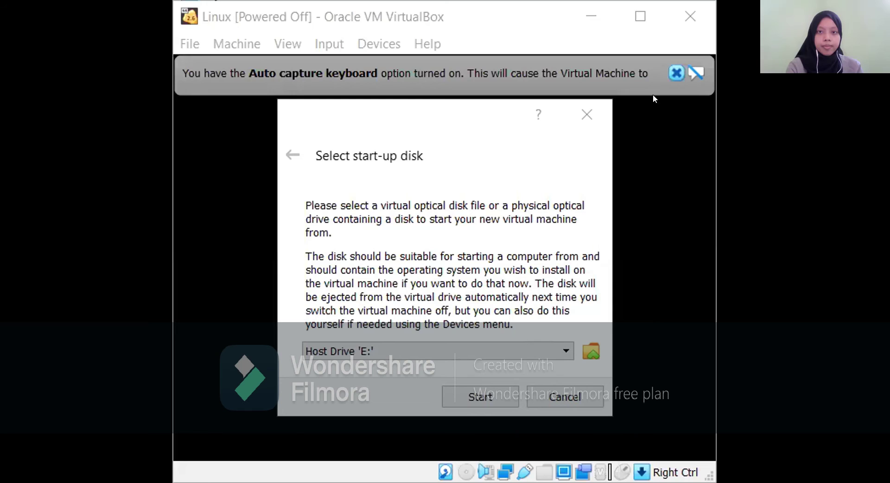
{"action": "left_click", "coordinate": [639, 14]}
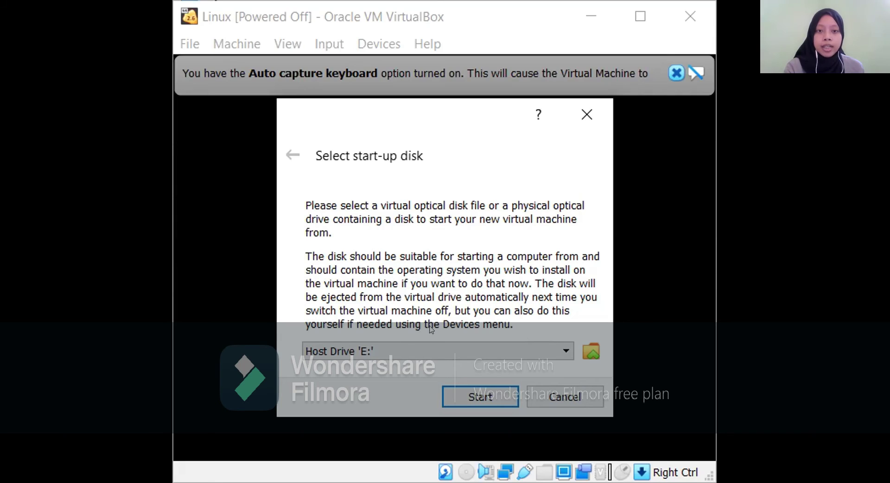
{"action": "left_click", "coordinate": [406, 356]}
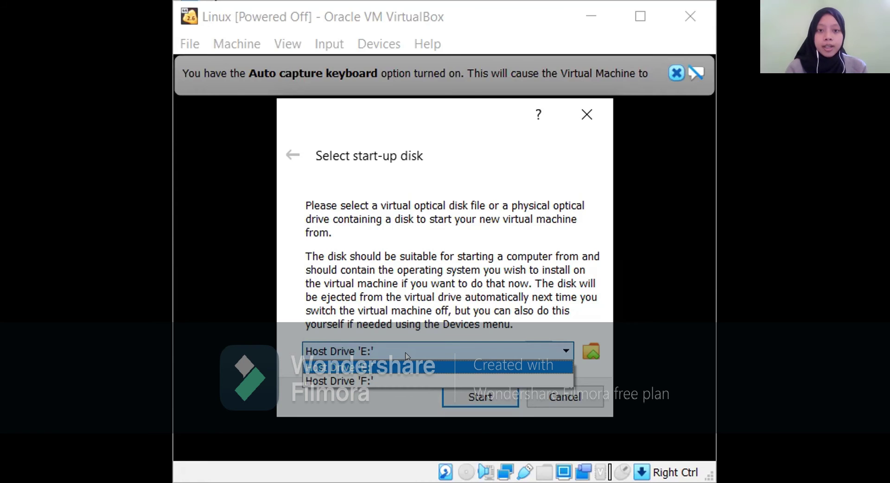
{"action": "left_click", "coordinate": [390, 381]}
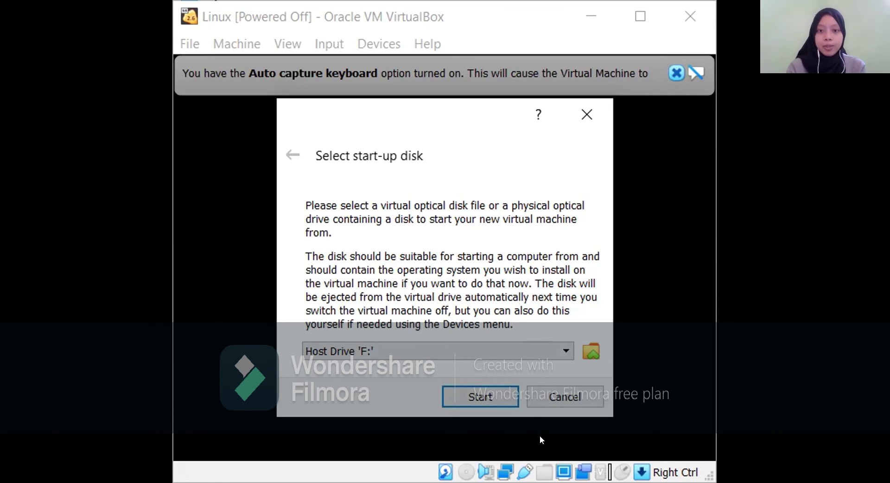
{"action": "left_click", "coordinate": [471, 401]}
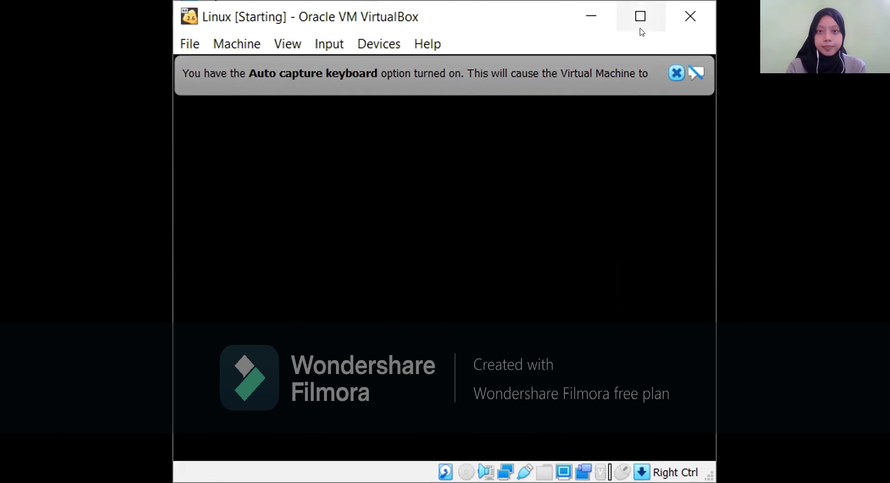
{"action": "left_click", "coordinate": [640, 18]}
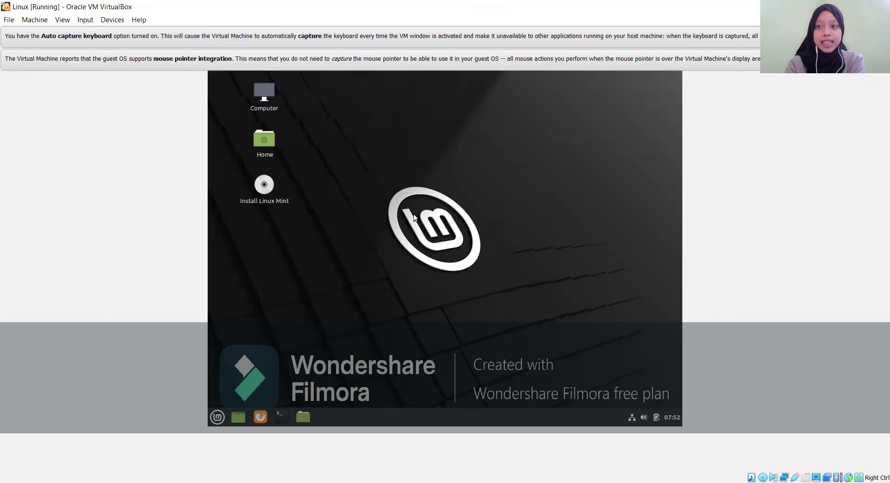
Examine the Linux Mint applications list, the Home folder contents and the options available on the desktop
{"action": "left_click", "coordinate": [216, 417]}
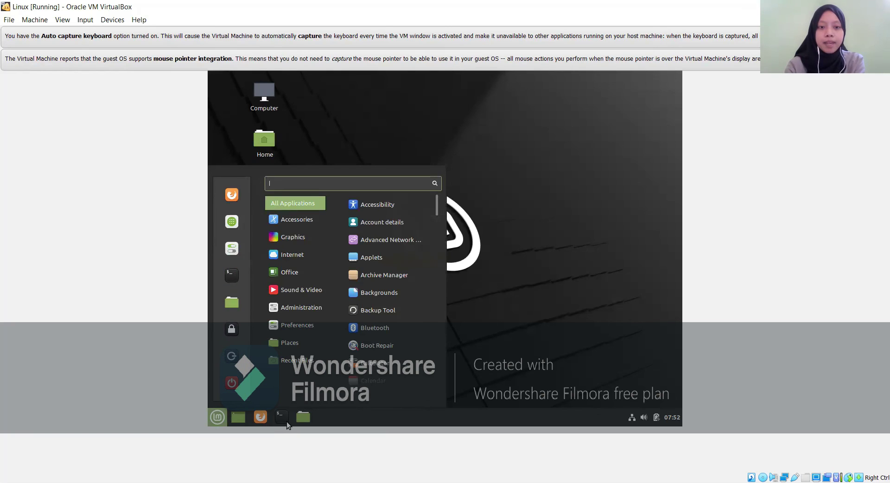
{"action": "left_click", "coordinate": [479, 367]}
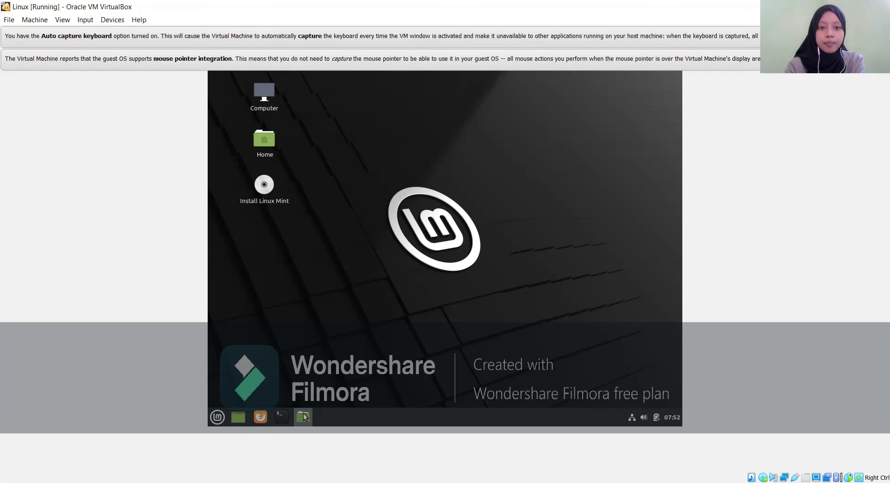
{"action": "left_click", "coordinate": [304, 417]}
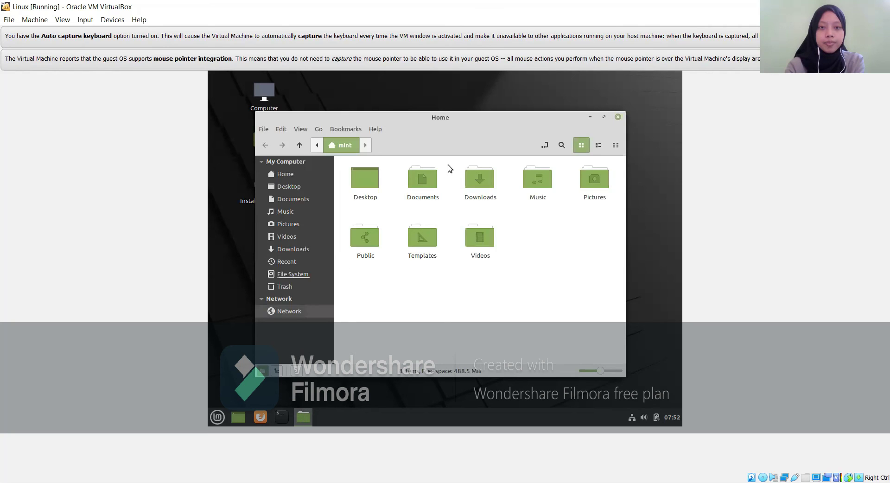
{"action": "left_click", "coordinate": [590, 117]}
{"action": "right_click", "coordinate": [461, 211]}
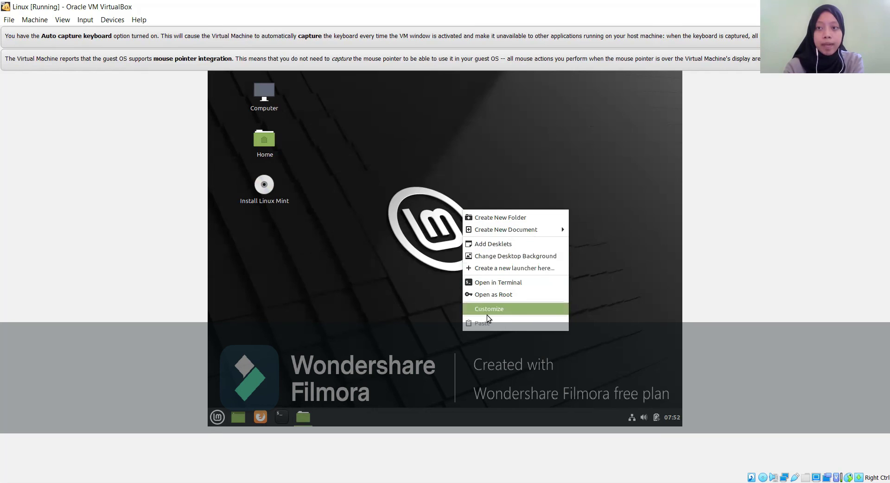
{"action": "left_click", "coordinate": [493, 170]}
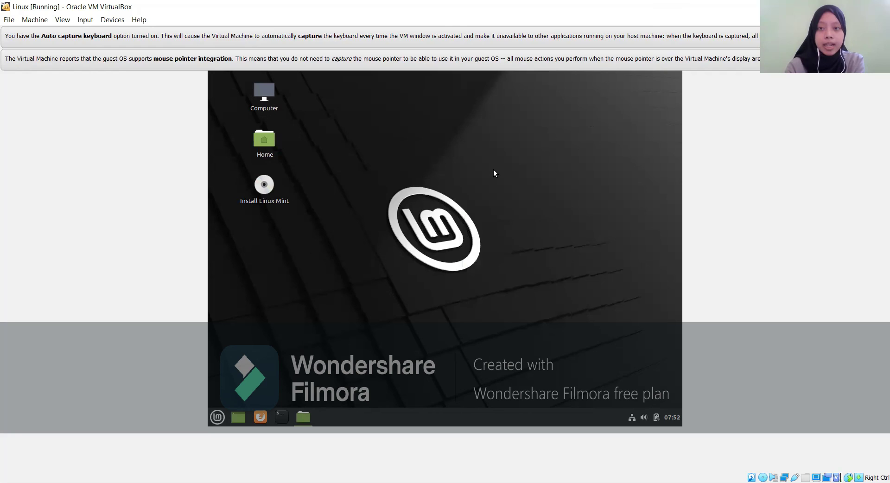